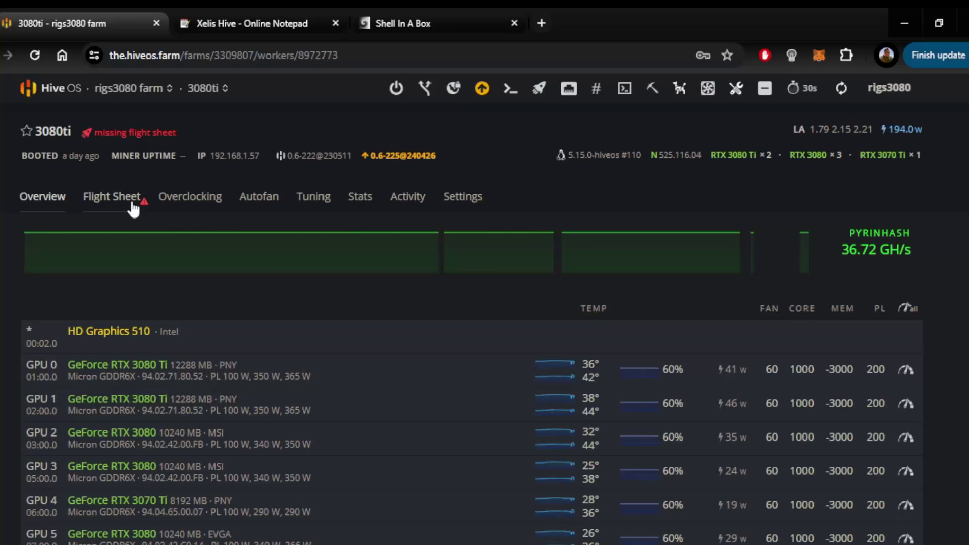
Start a flight sheet with coin xelis, the xelis wallet and pool set to Configure in miner.
click(131, 202)
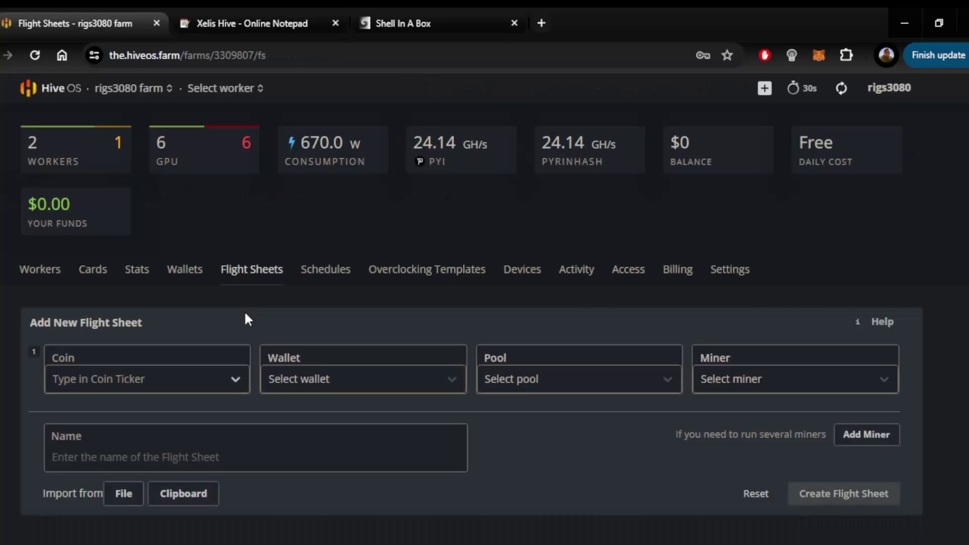
click(196, 382)
text(xe)
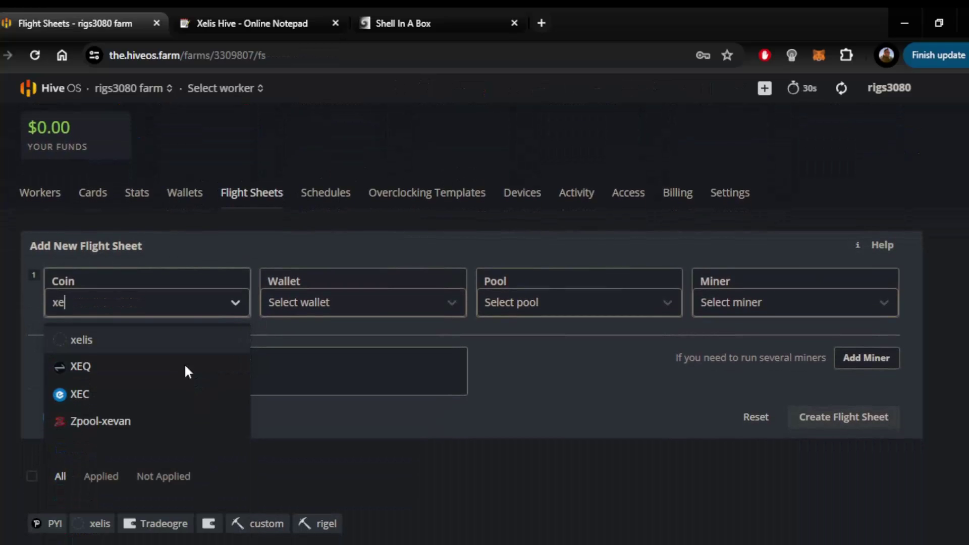
click(225, 340)
click(319, 300)
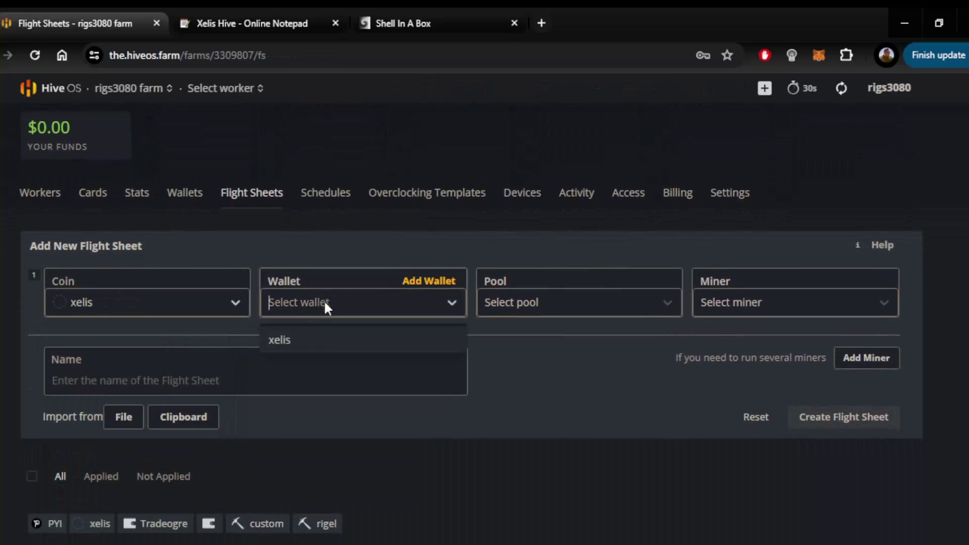
click(321, 341)
click(552, 314)
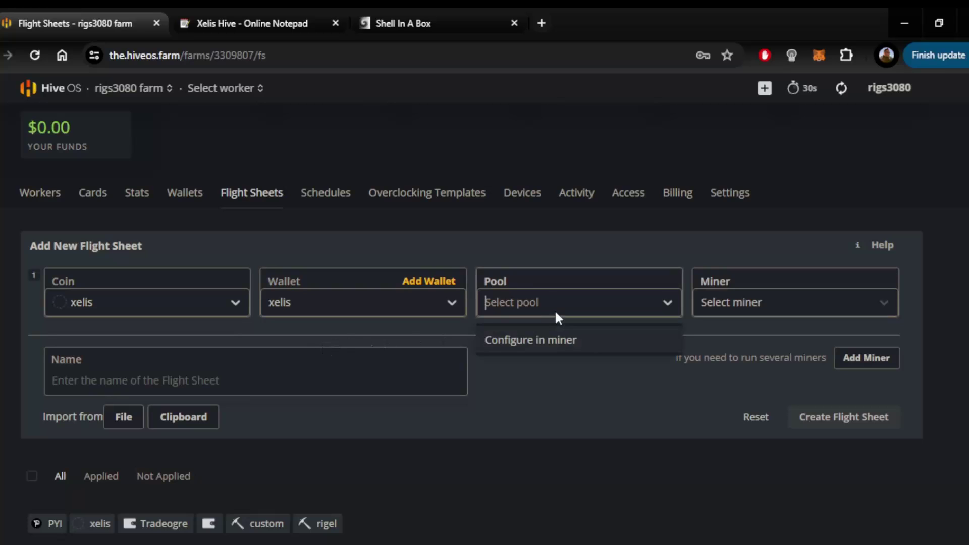
click(550, 345)
click(754, 300)
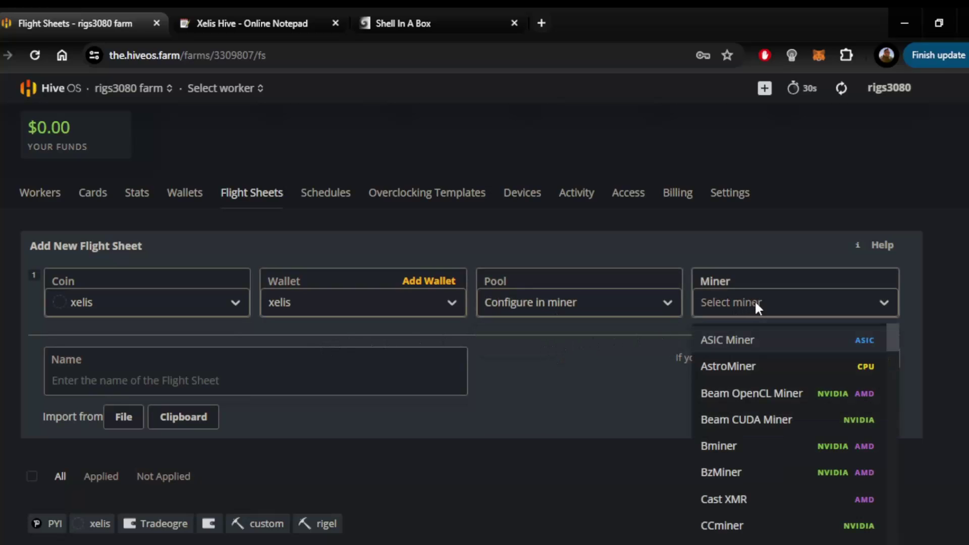
text(cus)
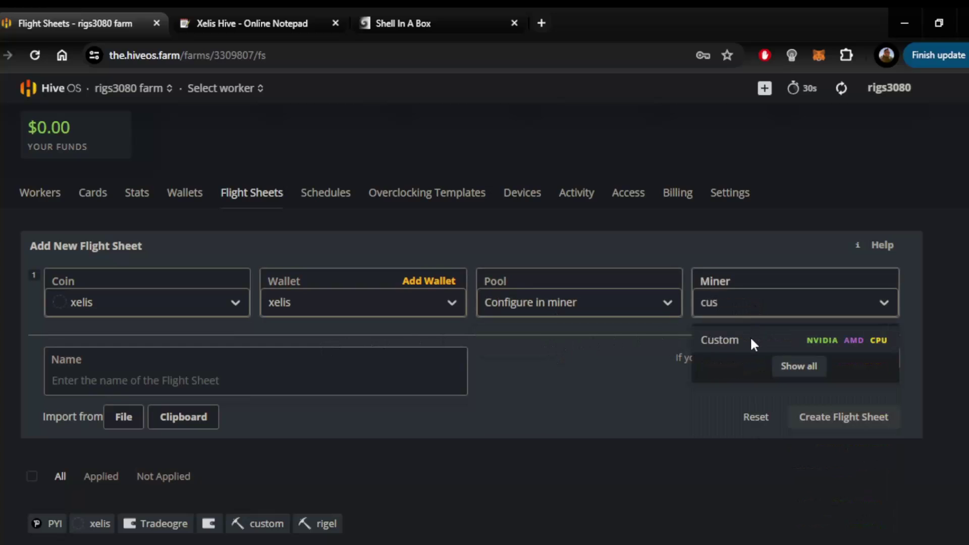
Choose the Custom miner and paste the onezerominer install URL from the Xelis notes.
click(751, 336)
click(265, 17)
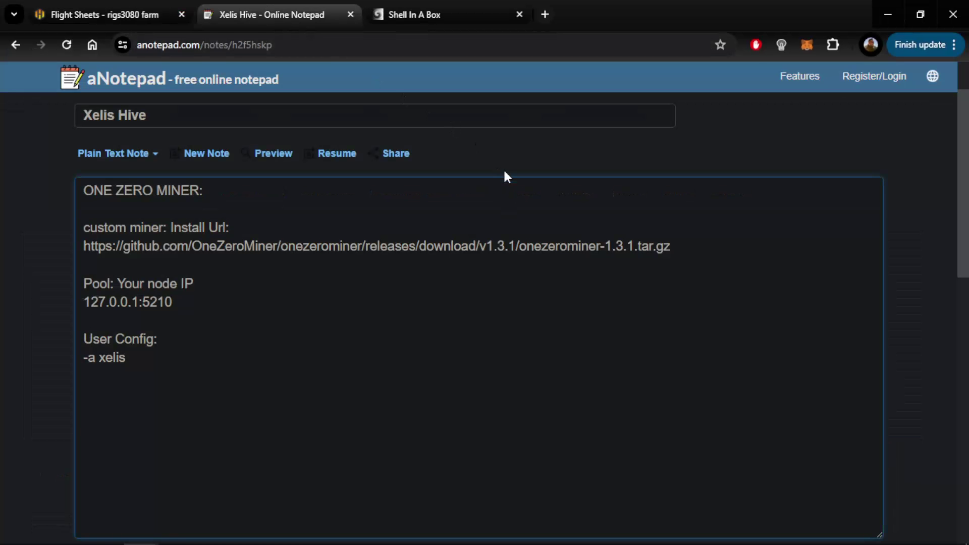
click(682, 248)
drag(681, 248, 85, 246)
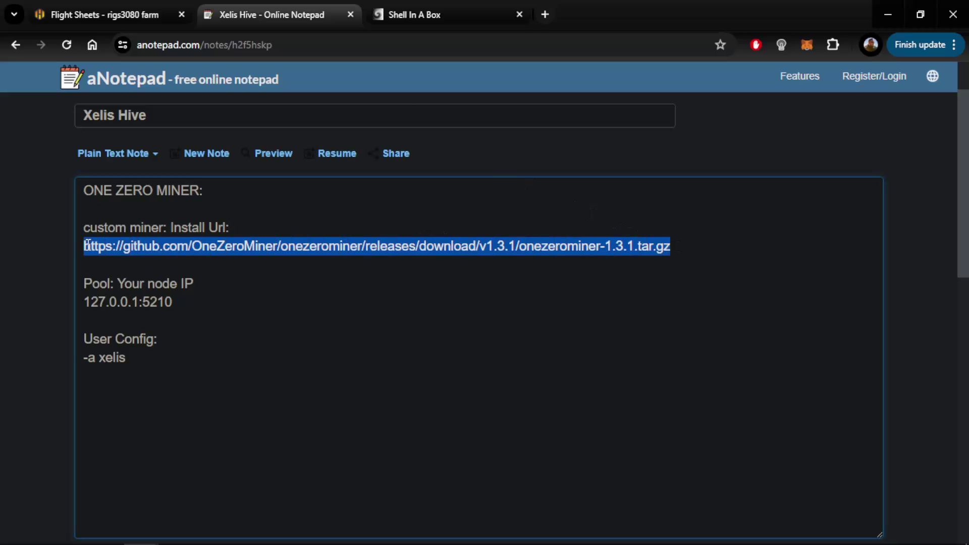
right_click(93, 250)
click(137, 312)
click(78, 13)
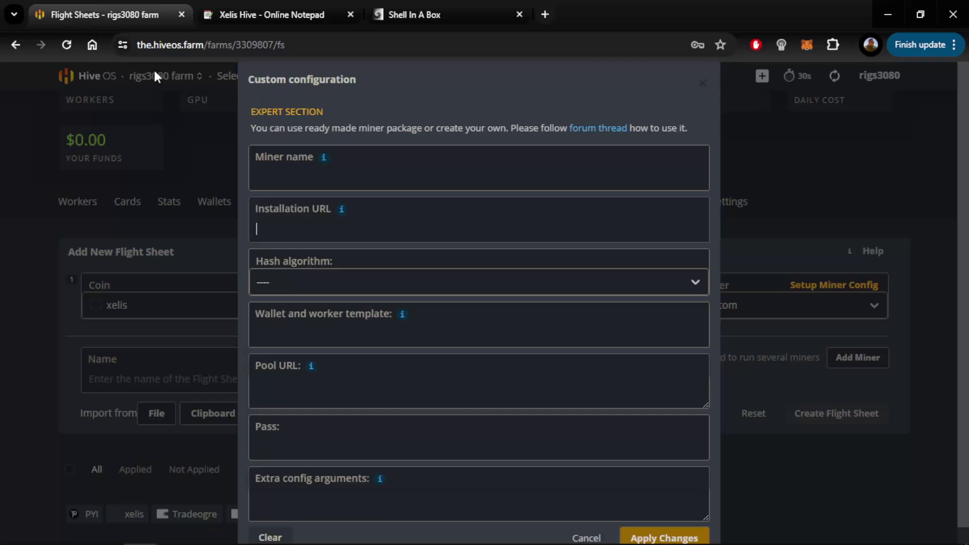
right_click(290, 223)
click(355, 372)
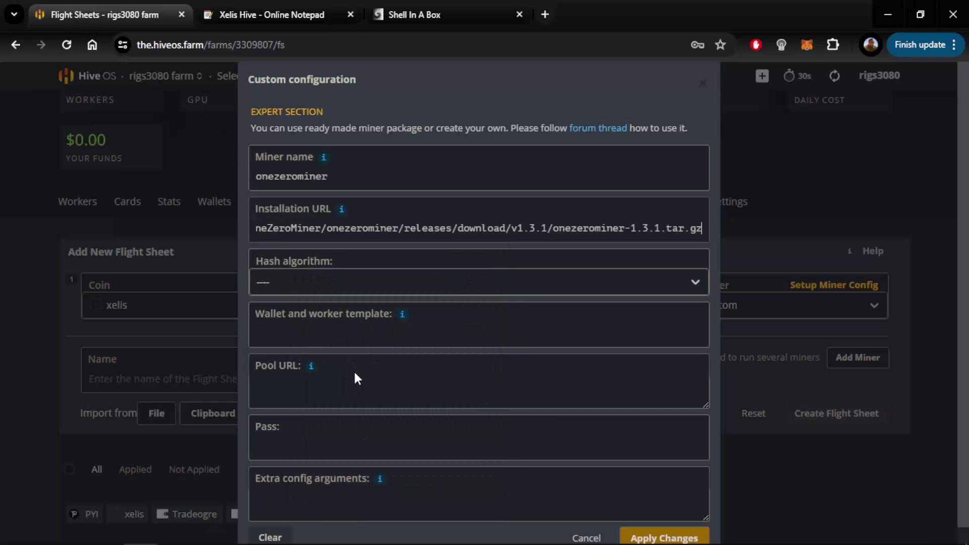
Use the %WAL%.%WORKER_NAME% wallet template and set pool URL 127.0.0.1:5210.
click(397, 329)
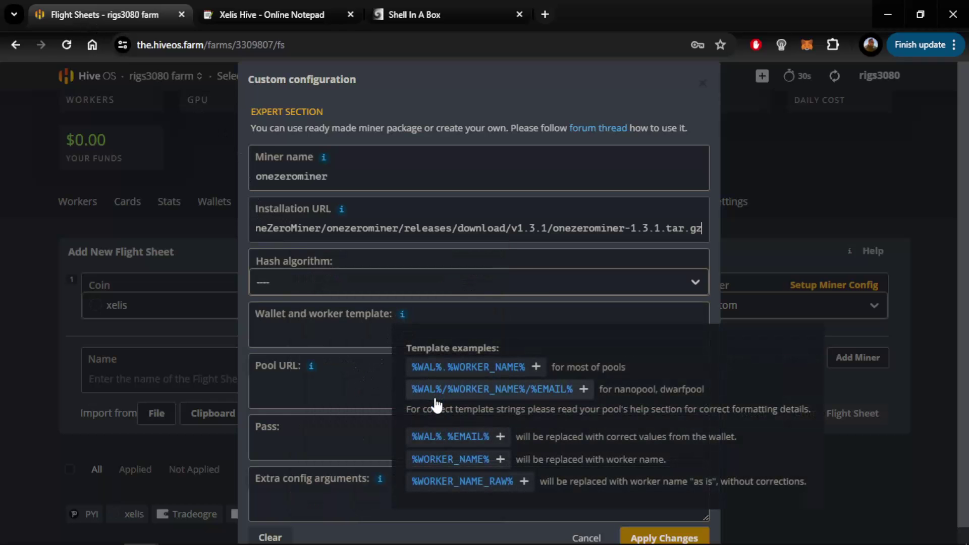
click(448, 376)
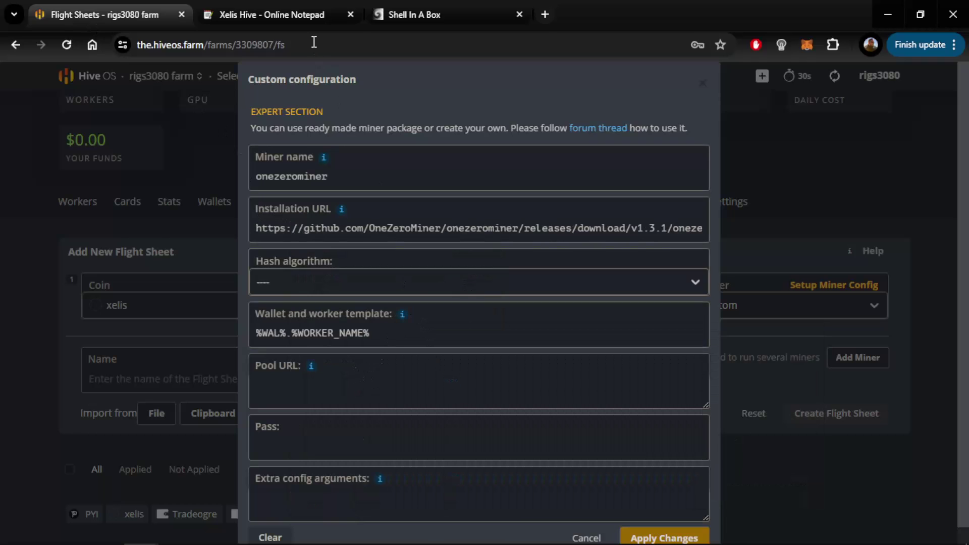
click(282, 18)
drag(172, 301, 81, 300)
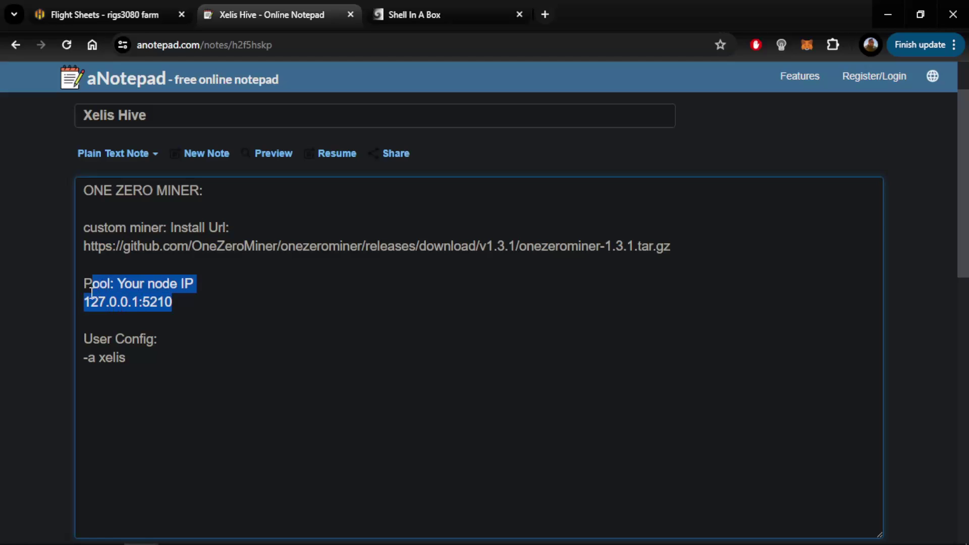
click(128, 11)
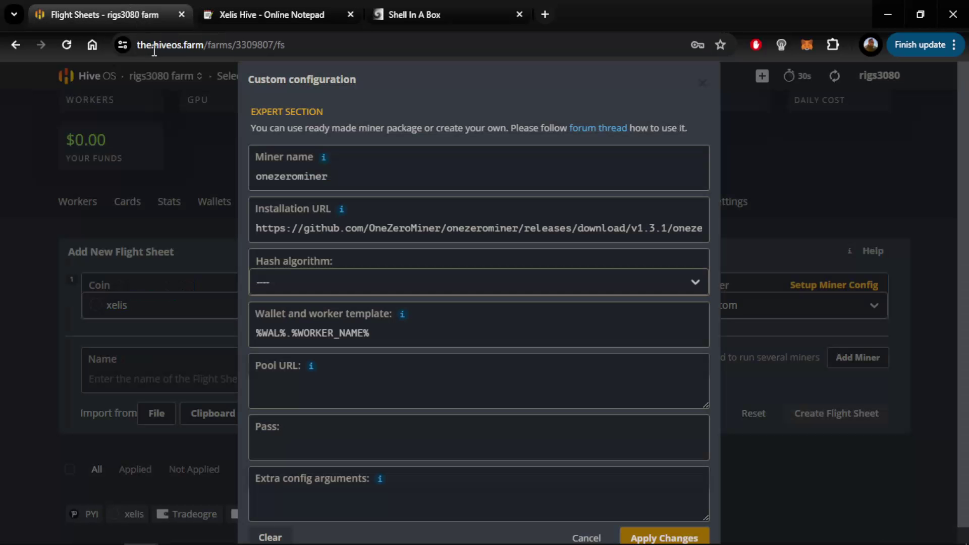
click(275, 382)
right_click(312, 380)
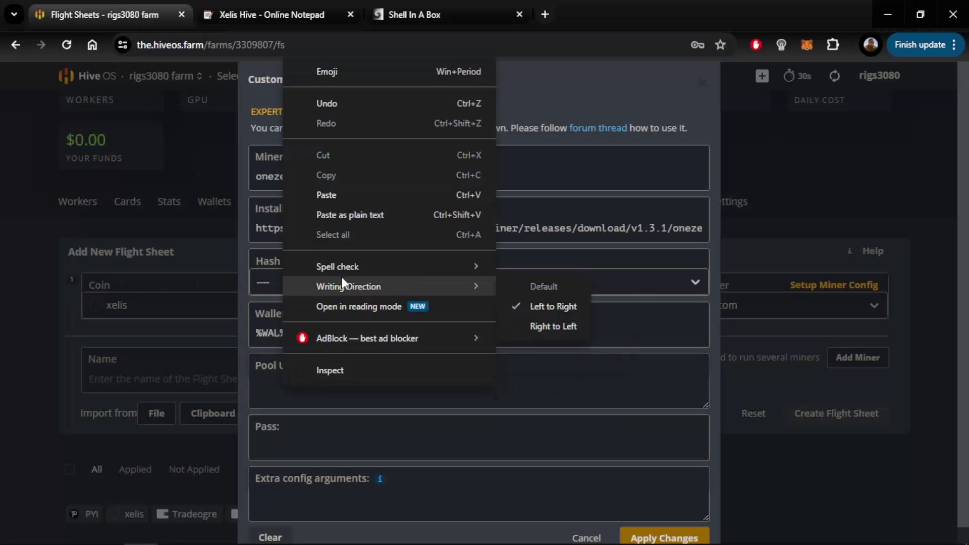
click(346, 188)
Copy '-a xelis' from the notes into the extra config arguments.
click(287, 12)
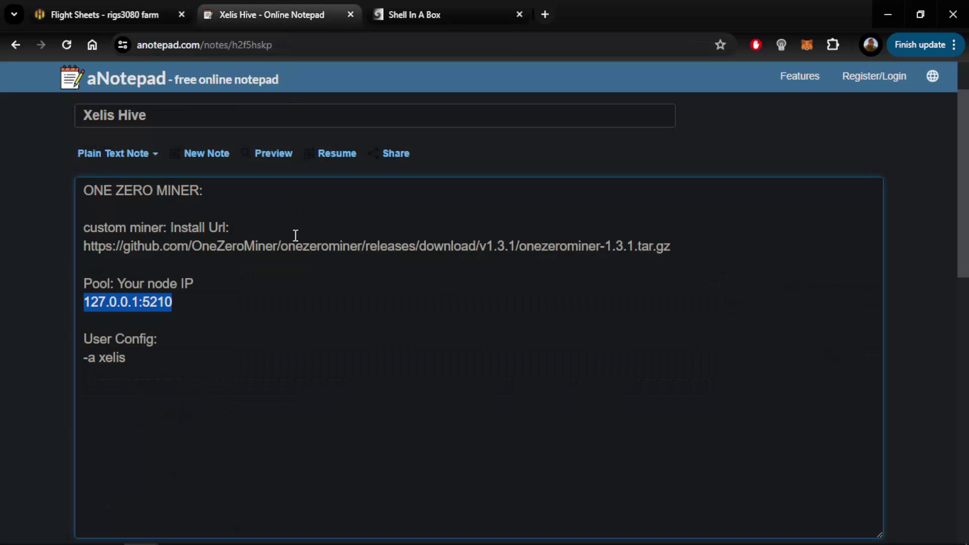
drag(126, 357, 81, 357)
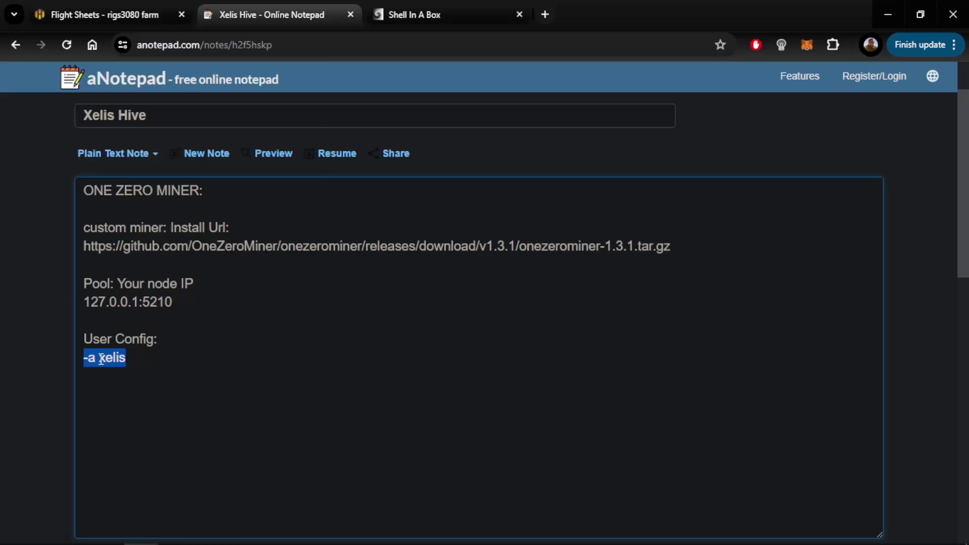
right_click(98, 358)
click(163, 110)
click(112, 13)
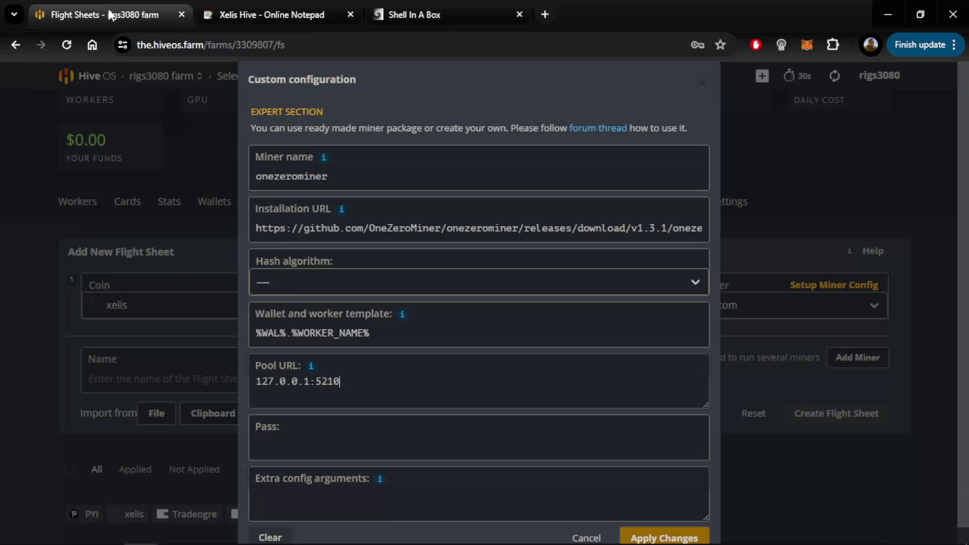
right_click(322, 496)
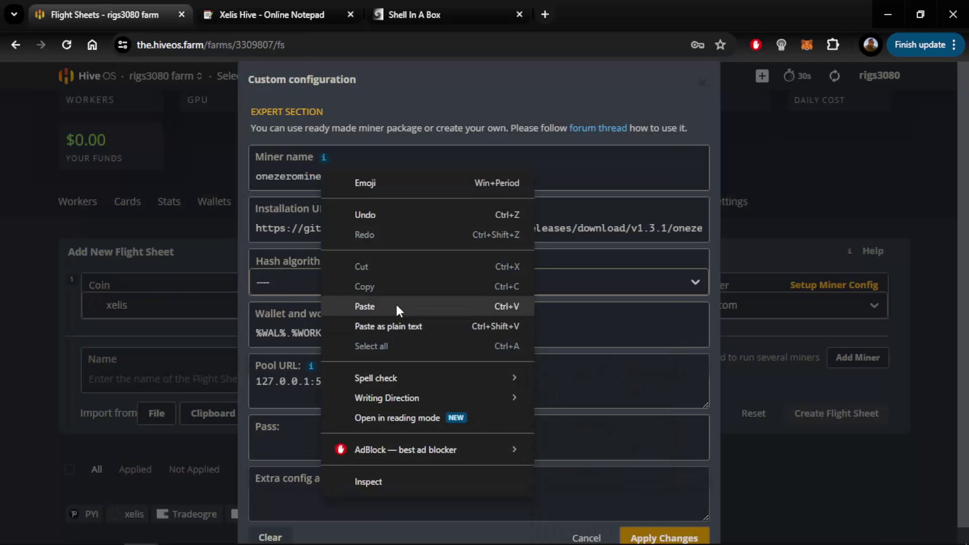
click(396, 307)
Apply the miner config, create the XELIS sheet, and open the 3080ti worker's flight sheets.
click(662, 537)
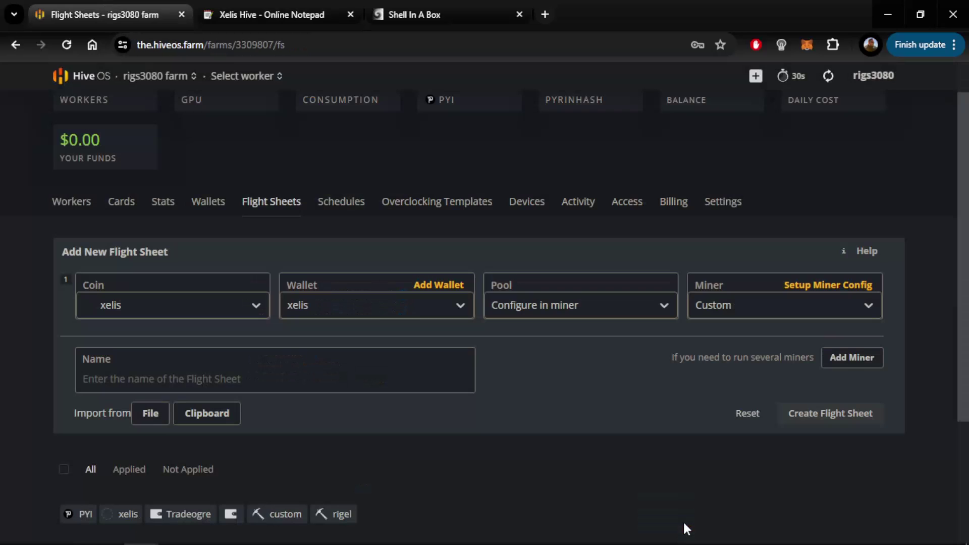
click(816, 415)
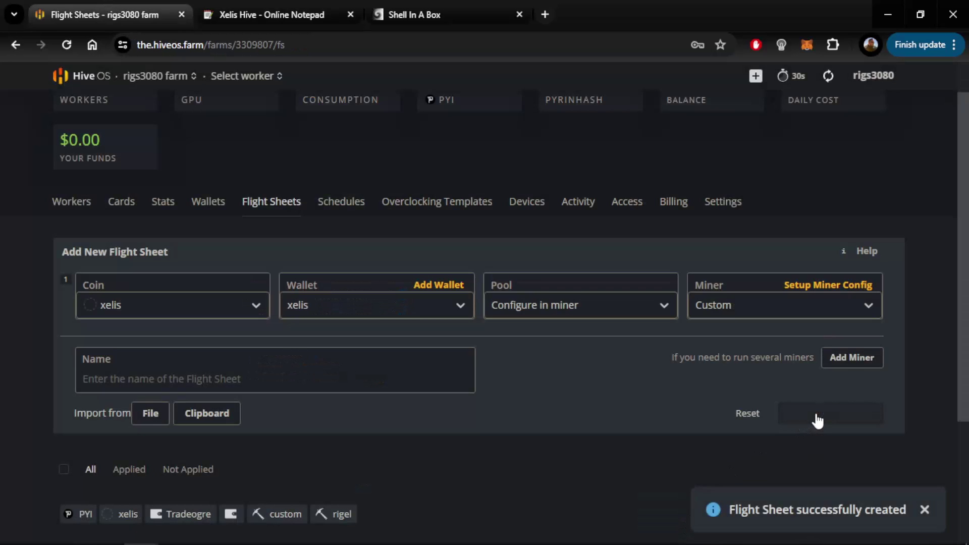
scroll(818, 421, down, 2)
scroll(817, 422, down, 1)
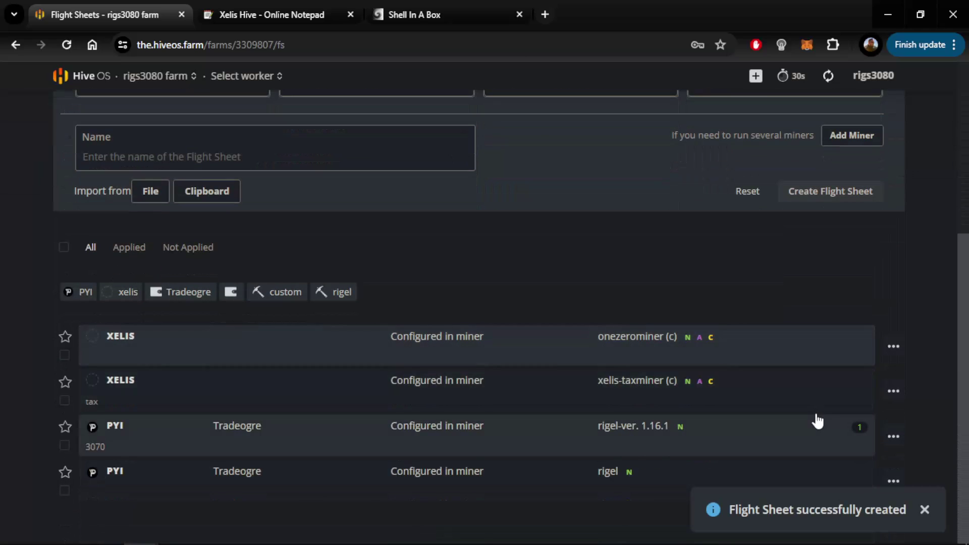
click(244, 78)
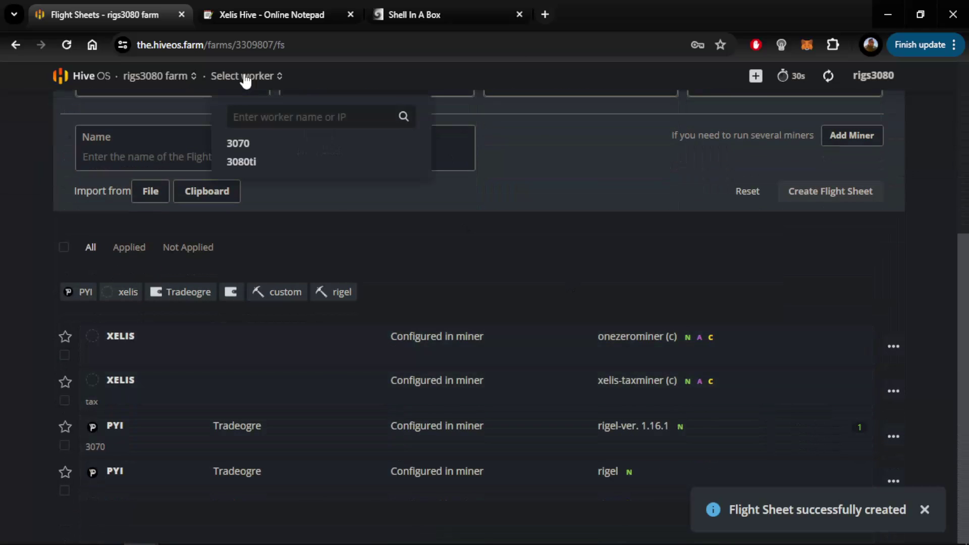
click(243, 161)
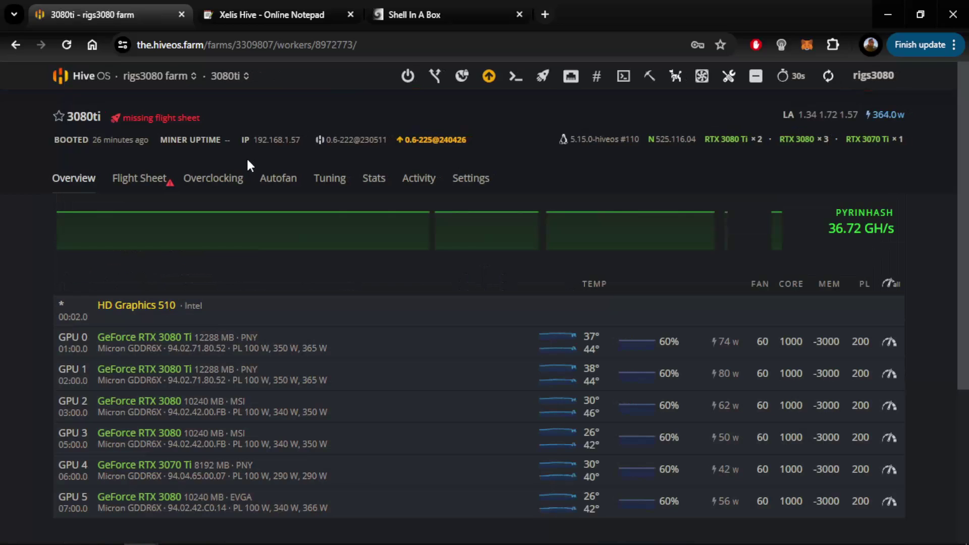
click(139, 183)
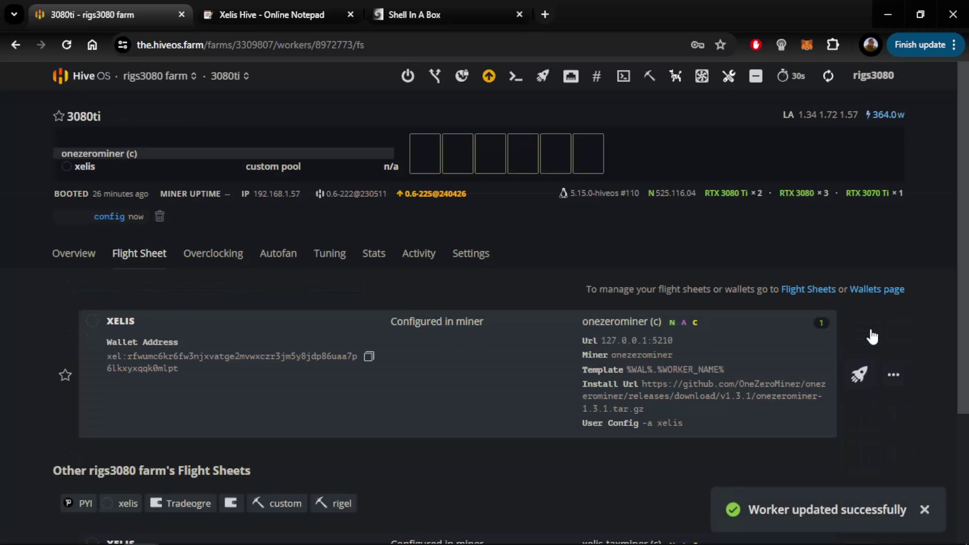
Return to the 3080ti worker's overview to check onezerominer's roughly 320.5 kH hashrate.
click(76, 256)
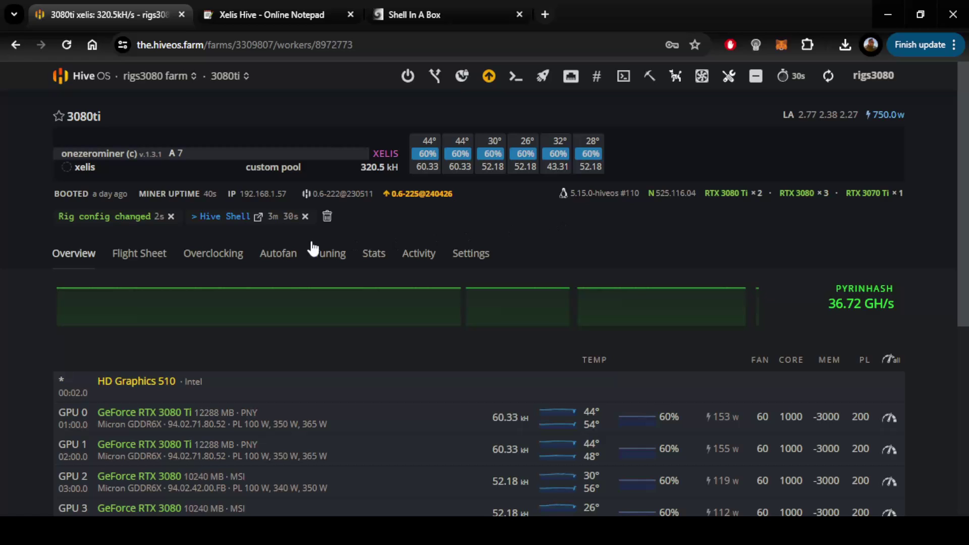
Launch the xelis-taxminer sheet on the 3080ti worker, then return to Overview.
click(148, 255)
scroll(689, 285, down, 3)
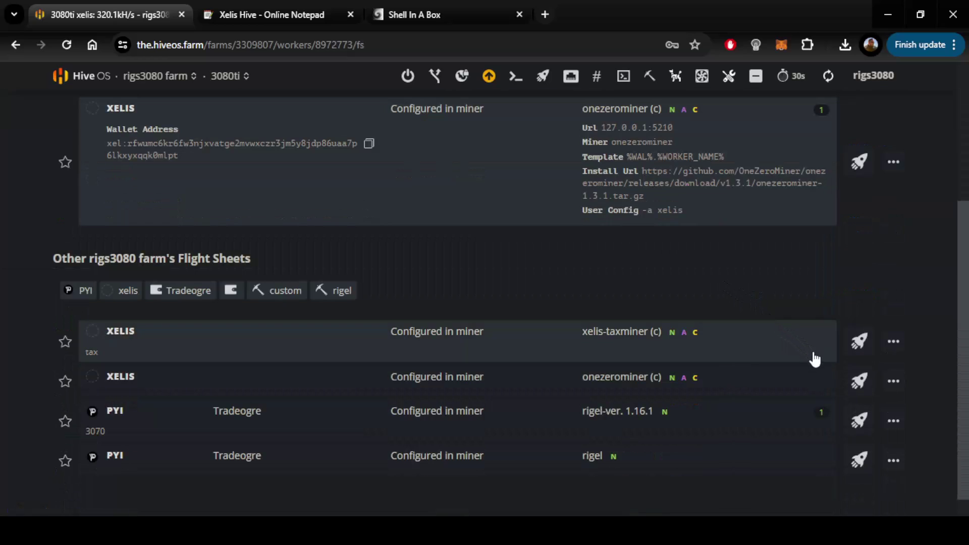
click(857, 343)
scroll(855, 336, up, 2)
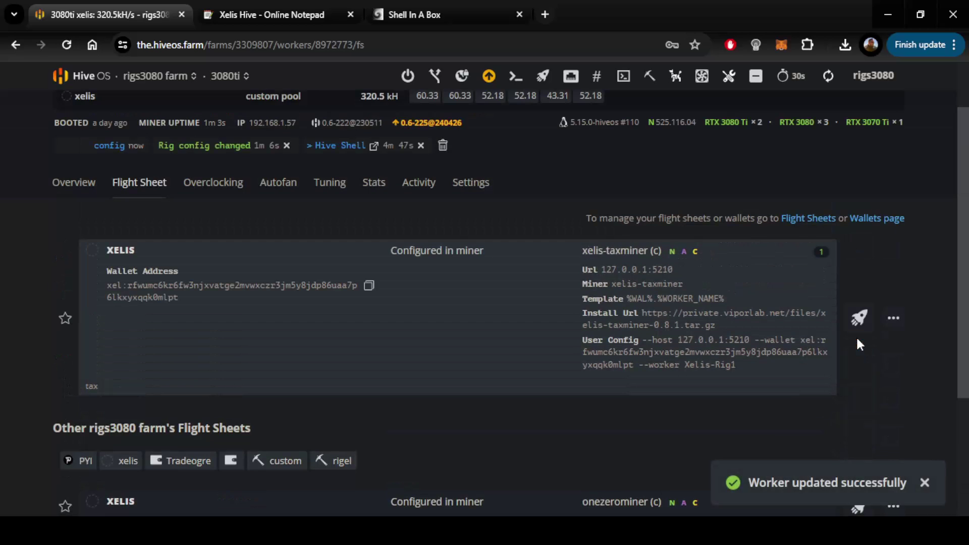
click(73, 253)
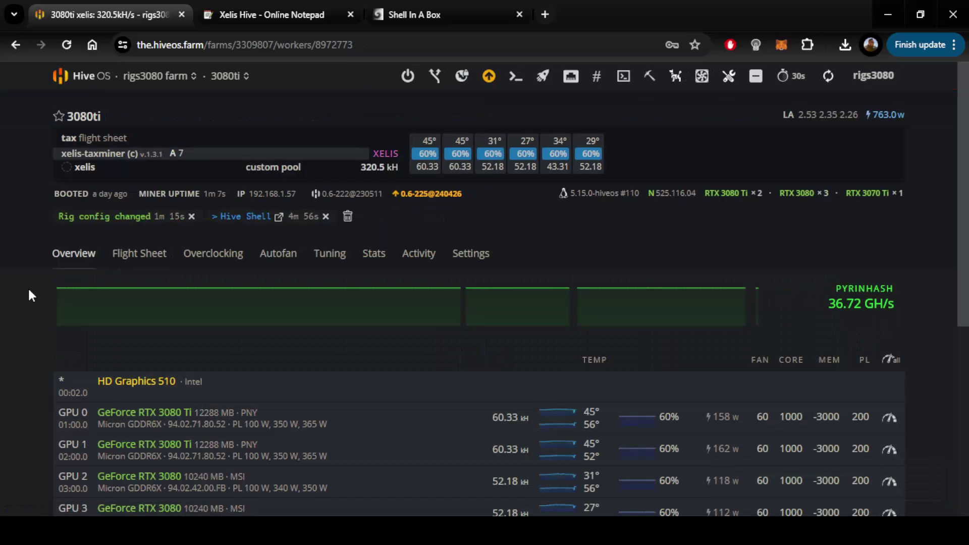